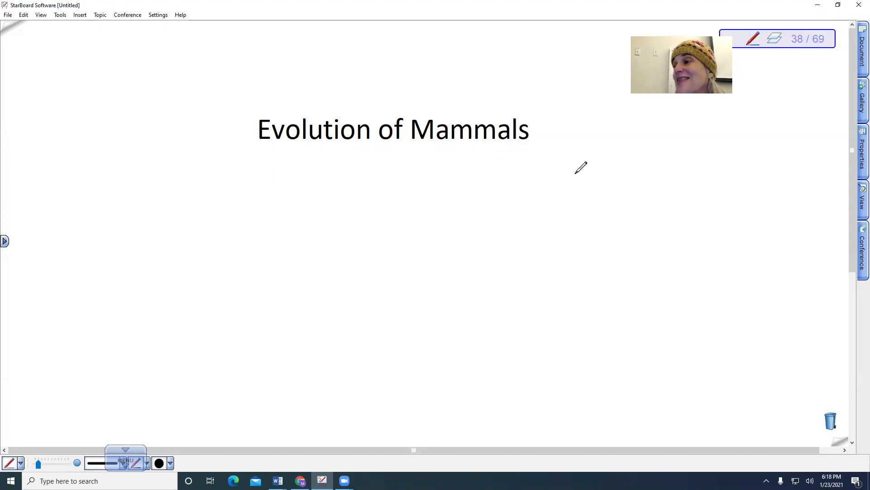
Step: Handwrite 'Evolved from a Rephlian Ancestor' under the title
{"action": "left_click_drag", "start_coordinate": [232, 171], "coordinate": [242, 184]}
{"action": "left_click_drag", "start_coordinate": [248, 175], "coordinate": [273, 184]}
{"action": "left_click_drag", "start_coordinate": [275, 174], "coordinate": [291, 182]}
{"action": "mouse_move", "coordinate": [301, 169]}
{"action": "left_mouse_down"}
{"action": "mouse_move", "coordinate": [304, 183]}
{"action": "mouse_move", "coordinate": [322, 182]}
{"action": "left_mouse_up"}
{"action": "left_click_drag", "start_coordinate": [316, 175], "coordinate": [331, 176]}
{"action": "left_click_drag", "start_coordinate": [345, 174], "coordinate": [367, 181]}
{"action": "left_click_drag", "start_coordinate": [394, 173], "coordinate": [440, 180]}
{"action": "left_click_drag", "start_coordinate": [444, 173], "coordinate": [453, 179]}
{"action": "left_click_drag", "start_coordinate": [456, 165], "coordinate": [465, 180]}
{"action": "mouse_move", "coordinate": [470, 166]}
{"action": "left_mouse_down"}
{"action": "mouse_move", "coordinate": [472, 180]}
{"action": "mouse_move", "coordinate": [505, 179]}
{"action": "left_mouse_up"}
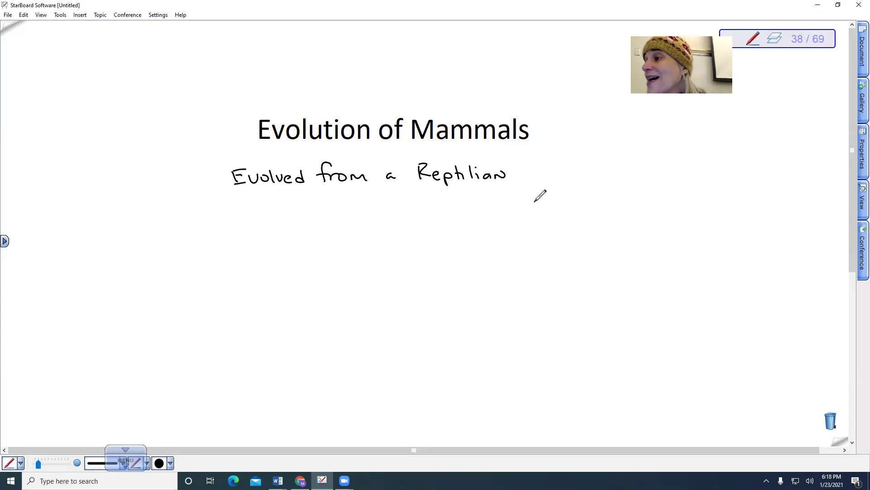
{"action": "mouse_move", "coordinate": [540, 158]}
{"action": "left_mouse_down"}
{"action": "mouse_move", "coordinate": [532, 178]}
{"action": "mouse_move", "coordinate": [548, 178]}
{"action": "left_mouse_up"}
{"action": "left_click_drag", "start_coordinate": [534, 173], "coordinate": [568, 178]}
{"action": "left_click_drag", "start_coordinate": [576, 175], "coordinate": [587, 179]}
{"action": "mouse_move", "coordinate": [596, 164]}
{"action": "left_mouse_down"}
{"action": "mouse_move", "coordinate": [597, 180]}
{"action": "mouse_move", "coordinate": [604, 172]}
{"action": "left_mouse_up"}
{"action": "left_click_drag", "start_coordinate": [606, 171], "coordinate": [621, 173]}
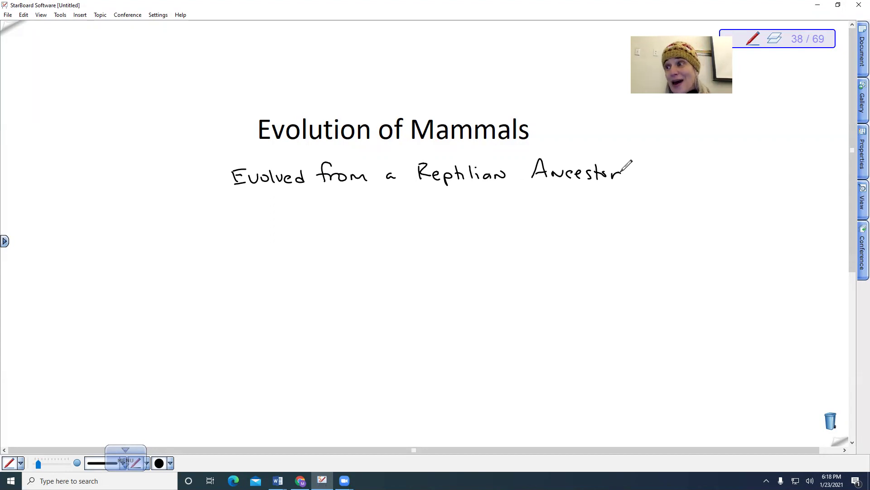
Step: Write 'mammary glands - modified sweat glands' on the next line
{"action": "mouse_move", "coordinate": [211, 219]}
{"action": "left_mouse_down"}
{"action": "mouse_move", "coordinate": [212, 232]}
{"action": "mouse_move", "coordinate": [287, 229]}
{"action": "left_mouse_up"}
{"action": "mouse_move", "coordinate": [289, 227]}
{"action": "left_mouse_down"}
{"action": "mouse_move", "coordinate": [313, 223]}
{"action": "mouse_move", "coordinate": [319, 240]}
{"action": "left_mouse_up"}
{"action": "mouse_move", "coordinate": [337, 223]}
{"action": "left_mouse_down"}
{"action": "mouse_move", "coordinate": [347, 222]}
{"action": "mouse_move", "coordinate": [340, 237]}
{"action": "mouse_move", "coordinate": [354, 228]}
{"action": "left_mouse_up"}
{"action": "left_click_drag", "start_coordinate": [365, 222], "coordinate": [391, 230]}
{"action": "left_click_drag", "start_coordinate": [402, 223], "coordinate": [448, 217]}
{"action": "mouse_move", "coordinate": [461, 209]}
{"action": "left_mouse_down"}
{"action": "mouse_move", "coordinate": [456, 223]}
{"action": "mouse_move", "coordinate": [467, 224]}
{"action": "left_mouse_up"}
{"action": "mouse_move", "coordinate": [482, 207]}
{"action": "left_mouse_down"}
{"action": "mouse_move", "coordinate": [476, 223]}
{"action": "mouse_move", "coordinate": [484, 217]}
{"action": "left_mouse_up"}
{"action": "left_click_drag", "start_coordinate": [487, 217], "coordinate": [489, 225]}
{"action": "left_click_drag", "start_coordinate": [491, 222], "coordinate": [506, 223]}
{"action": "mouse_move", "coordinate": [505, 220]}
{"action": "left_mouse_down"}
{"action": "mouse_move", "coordinate": [555, 211]}
{"action": "mouse_move", "coordinate": [560, 220]}
{"action": "left_mouse_up"}
{"action": "left_click_drag", "start_coordinate": [569, 215], "coordinate": [578, 221]}
{"action": "left_click_drag", "start_coordinate": [574, 212], "coordinate": [586, 212]}
{"action": "left_click_drag", "start_coordinate": [609, 212], "coordinate": [600, 230]}
{"action": "mouse_move", "coordinate": [613, 204]}
{"action": "left_mouse_down"}
{"action": "mouse_move", "coordinate": [613, 219]}
{"action": "mouse_move", "coordinate": [643, 210]}
{"action": "mouse_move", "coordinate": [642, 218]}
{"action": "left_mouse_up"}
{"action": "left_click_drag", "start_coordinate": [652, 202], "coordinate": [655, 218]}
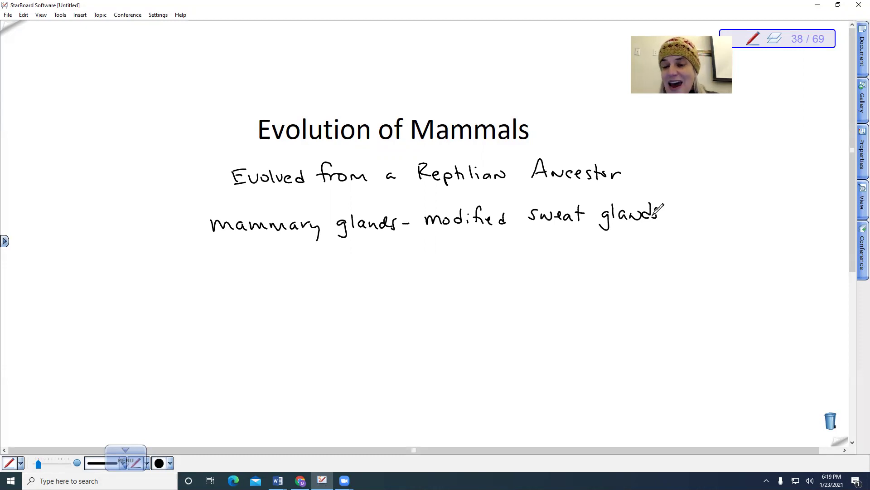
Step: Handwrite 'hair - modified scales' on a new line
{"action": "left_click_drag", "start_coordinate": [220, 244], "coordinate": [234, 259]}
{"action": "left_click_drag", "start_coordinate": [247, 252], "coordinate": [250, 258]}
{"action": "mouse_move", "coordinate": [255, 252]}
{"action": "left_mouse_down"}
{"action": "mouse_move", "coordinate": [255, 259]}
{"action": "mouse_move", "coordinate": [275, 252]}
{"action": "mouse_move", "coordinate": [248, 260]}
{"action": "left_mouse_up"}
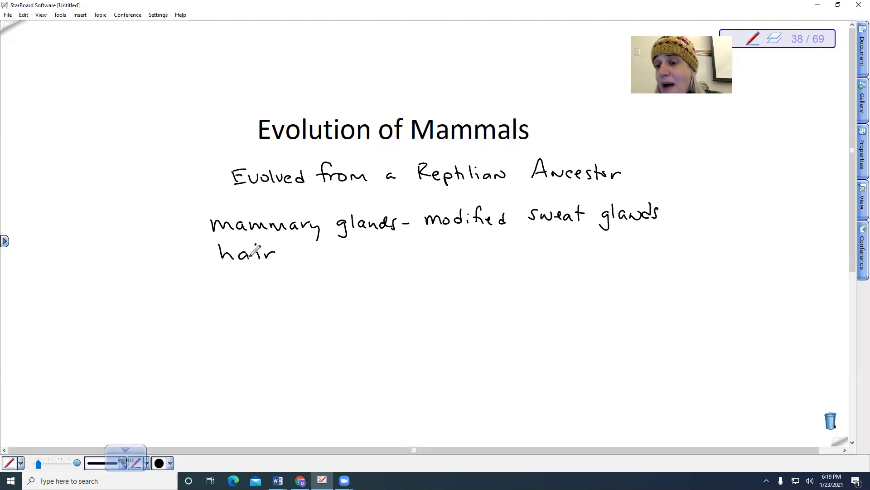
{"action": "left_click_drag", "start_coordinate": [308, 256], "coordinate": [323, 256]}
{"action": "left_click_drag", "start_coordinate": [343, 260], "coordinate": [366, 261]}
{"action": "mouse_move", "coordinate": [381, 246]}
{"action": "left_mouse_down"}
{"action": "mouse_move", "coordinate": [383, 260]}
{"action": "mouse_move", "coordinate": [393, 259]}
{"action": "left_mouse_up"}
{"action": "mouse_move", "coordinate": [400, 243]}
{"action": "left_mouse_down"}
{"action": "mouse_move", "coordinate": [396, 260]}
{"action": "mouse_move", "coordinate": [403, 254]}
{"action": "left_mouse_up"}
{"action": "left_click_drag", "start_coordinate": [405, 256], "coordinate": [413, 260]}
{"action": "mouse_move", "coordinate": [421, 253]}
{"action": "left_mouse_down"}
{"action": "mouse_move", "coordinate": [423, 245]}
{"action": "mouse_move", "coordinate": [443, 257]}
{"action": "left_mouse_up"}
{"action": "left_click_drag", "start_coordinate": [460, 249], "coordinate": [474, 257]}
{"action": "left_click_drag", "start_coordinate": [480, 252], "coordinate": [484, 256]}
{"action": "left_click_drag", "start_coordinate": [496, 247], "coordinate": [492, 258]}
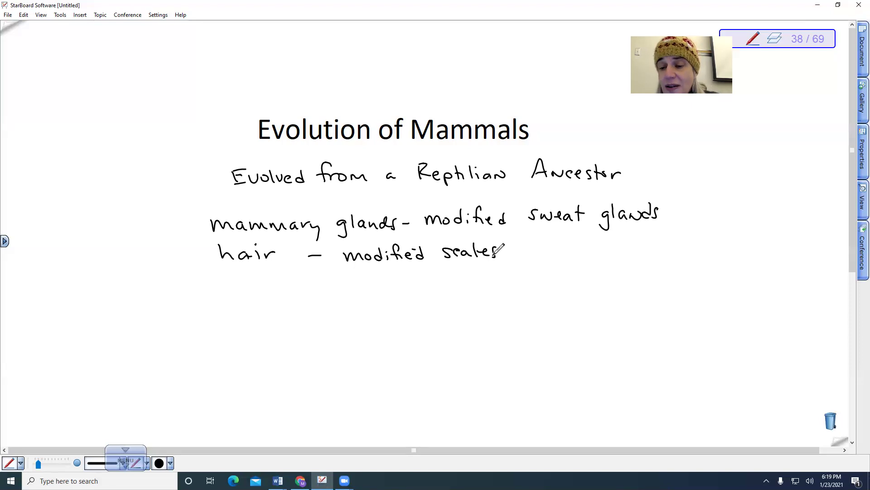
Step: Write 'Subcutaneous Fat - related to endothermy' on the line below
{"action": "left_click_drag", "start_coordinate": [231, 278], "coordinate": [224, 292]}
{"action": "mouse_move", "coordinate": [237, 285]}
{"action": "left_mouse_down"}
{"action": "mouse_move", "coordinate": [262, 290]}
{"action": "mouse_move", "coordinate": [255, 293]}
{"action": "left_mouse_up"}
{"action": "left_click_drag", "start_coordinate": [269, 287], "coordinate": [396, 285]}
{"action": "left_click_drag", "start_coordinate": [405, 287], "coordinate": [409, 292]}
{"action": "left_click_drag", "start_coordinate": [414, 277], "coordinate": [413, 290]}
{"action": "left_click_drag", "start_coordinate": [408, 284], "coordinate": [420, 283]}
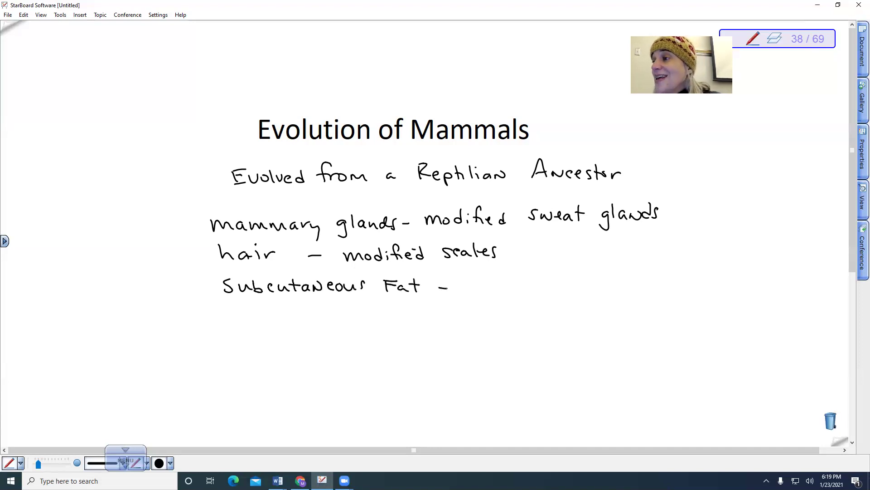
{"action": "mouse_move", "coordinate": [483, 286]}
{"action": "left_mouse_down"}
{"action": "mouse_move", "coordinate": [484, 295]}
{"action": "mouse_move", "coordinate": [489, 284]}
{"action": "left_mouse_up"}
{"action": "left_click_drag", "start_coordinate": [492, 291], "coordinate": [523, 295]}
{"action": "mouse_move", "coordinate": [525, 280]}
{"action": "left_mouse_down"}
{"action": "mouse_move", "coordinate": [527, 295]}
{"action": "mouse_move", "coordinate": [533, 286]}
{"action": "left_mouse_up"}
{"action": "left_click_drag", "start_coordinate": [532, 292], "coordinate": [546, 294]}
{"action": "mouse_move", "coordinate": [548, 280]}
{"action": "left_mouse_down"}
{"action": "mouse_move", "coordinate": [550, 295]}
{"action": "mouse_move", "coordinate": [570, 295]}
{"action": "left_mouse_up"}
{"action": "left_click_drag", "start_coordinate": [566, 287], "coordinate": [627, 297]}
{"action": "mouse_move", "coordinate": [639, 282]}
{"action": "left_mouse_down"}
{"action": "mouse_move", "coordinate": [641, 295]}
{"action": "mouse_move", "coordinate": [632, 295]}
{"action": "left_mouse_up"}
{"action": "left_click_drag", "start_coordinate": [644, 292], "coordinate": [656, 294]}
{"action": "mouse_move", "coordinate": [660, 283]}
{"action": "left_mouse_down"}
{"action": "mouse_move", "coordinate": [662, 299]}
{"action": "mouse_move", "coordinate": [699, 293]}
{"action": "mouse_move", "coordinate": [714, 310]}
{"action": "left_mouse_up"}
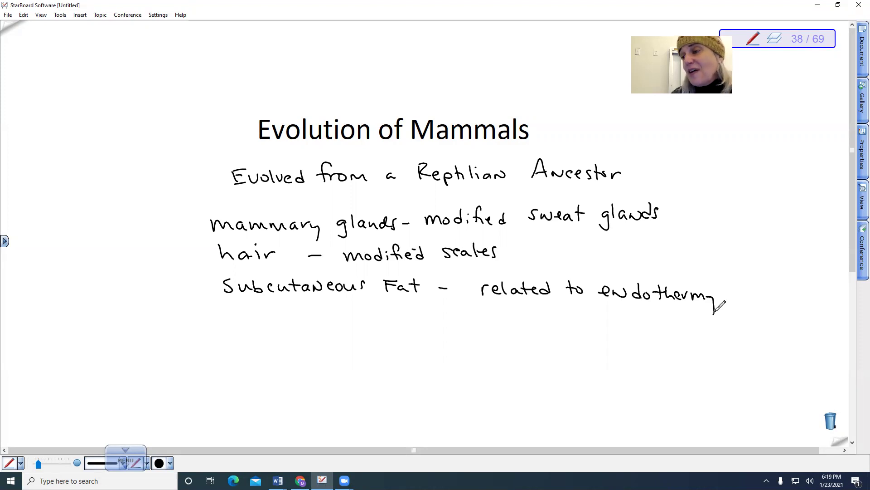
Step: Add '- Insulation' beneath the endothermy note
{"action": "left_click_drag", "start_coordinate": [441, 313], "coordinate": [489, 322]}
{"action": "left_click_drag", "start_coordinate": [480, 310], "coordinate": [512, 322]}
{"action": "mouse_move", "coordinate": [519, 315]}
{"action": "left_mouse_down"}
{"action": "mouse_move", "coordinate": [513, 321]}
{"action": "mouse_move", "coordinate": [555, 323]}
{"action": "left_mouse_up"}
{"action": "left_click_drag", "start_coordinate": [548, 314], "coordinate": [562, 313]}
{"action": "left_click_drag", "start_coordinate": [564, 317], "coordinate": [588, 311]}
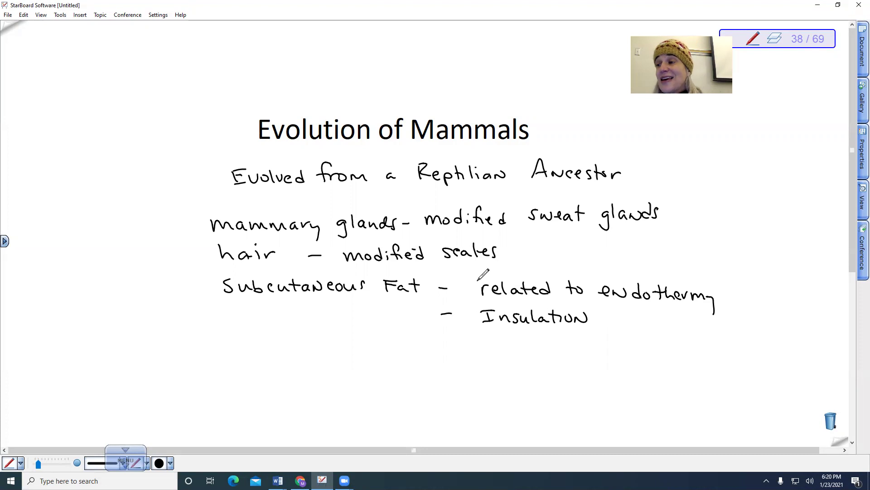
Step: Scroll the page and handwrite the heading '3 Major Groups' below the traits
{"action": "scroll", "coordinate": [482, 274], "scroll_direction": "down", "scroll_amount": 3}
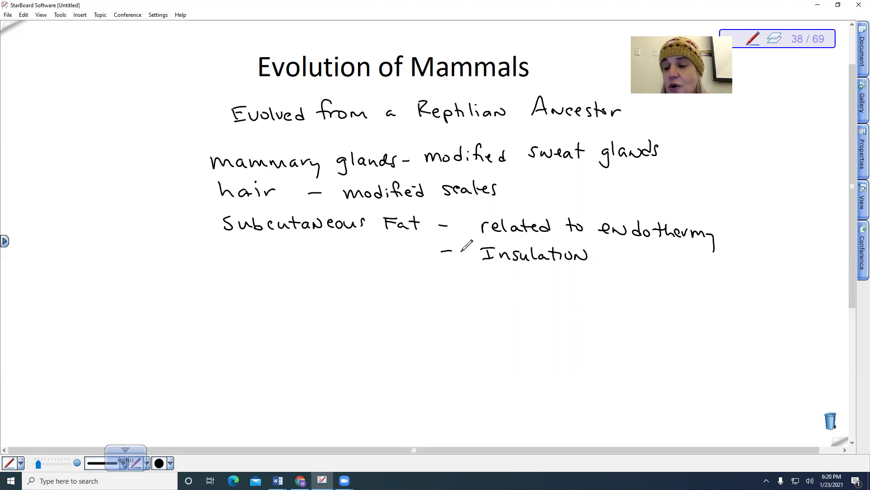
{"action": "mouse_move", "coordinate": [229, 295]}
{"action": "left_mouse_down"}
{"action": "mouse_move", "coordinate": [245, 305]}
{"action": "mouse_move", "coordinate": [232, 315]}
{"action": "mouse_move", "coordinate": [326, 313]}
{"action": "mouse_move", "coordinate": [337, 304]}
{"action": "mouse_move", "coordinate": [397, 306]}
{"action": "mouse_move", "coordinate": [421, 319]}
{"action": "mouse_move", "coordinate": [437, 312]}
{"action": "left_mouse_up"}
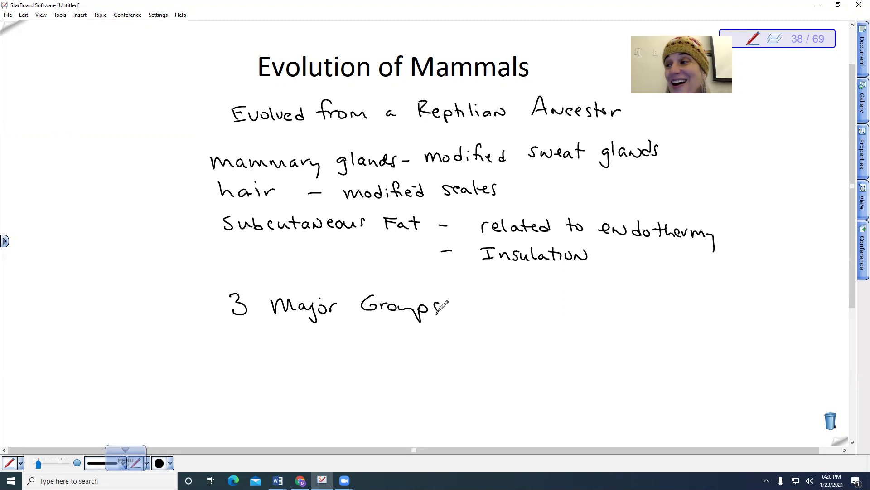
Step: Draw a curved connector from the traits and write 'Heterodont' in the left margin, erasing a botched part
{"action": "left_click_drag", "start_coordinate": [239, 251], "coordinate": [181, 234]}
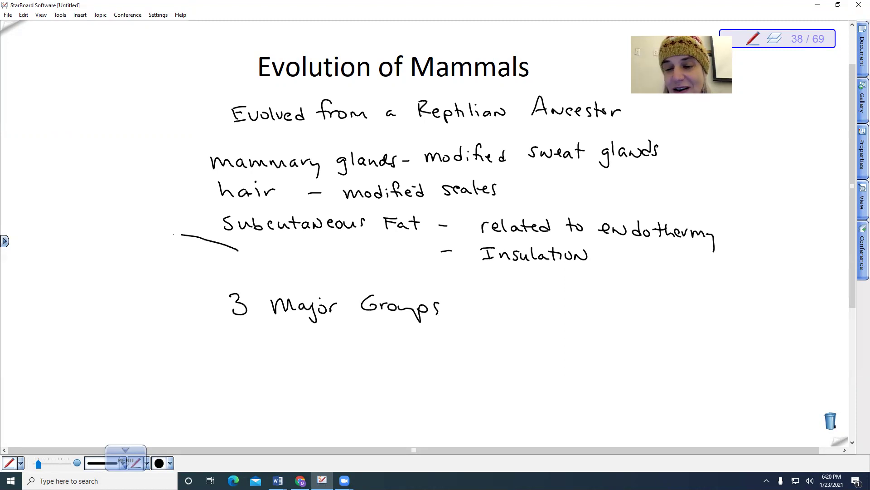
{"action": "left_click_drag", "start_coordinate": [45, 219], "coordinate": [44, 233]}
{"action": "left_click_drag", "start_coordinate": [54, 211], "coordinate": [59, 223]}
{"action": "mouse_move", "coordinate": [64, 223]}
{"action": "left_mouse_down"}
{"action": "mouse_move", "coordinate": [77, 226]}
{"action": "mouse_move", "coordinate": [83, 216]}
{"action": "left_mouse_up"}
{"action": "left_click_drag", "start_coordinate": [85, 218], "coordinate": [97, 205]}
{"action": "left_click_drag", "start_coordinate": [108, 208], "coordinate": [119, 206]}
{"action": "left_click_drag", "start_coordinate": [129, 196], "coordinate": [137, 193]}
{"action": "mouse_move", "coordinate": [146, 178]}
{"action": "left_mouse_down"}
{"action": "mouse_move", "coordinate": [144, 186]}
{"action": "mouse_move", "coordinate": [155, 183]}
{"action": "left_mouse_up"}
{"action": "left_click_drag", "start_coordinate": [78, 236], "coordinate": [78, 254]}
{"action": "mouse_move", "coordinate": [75, 248]}
{"action": "left_mouse_down"}
{"action": "mouse_move", "coordinate": [107, 232]}
{"action": "mouse_move", "coordinate": [110, 239]}
{"action": "left_mouse_up"}
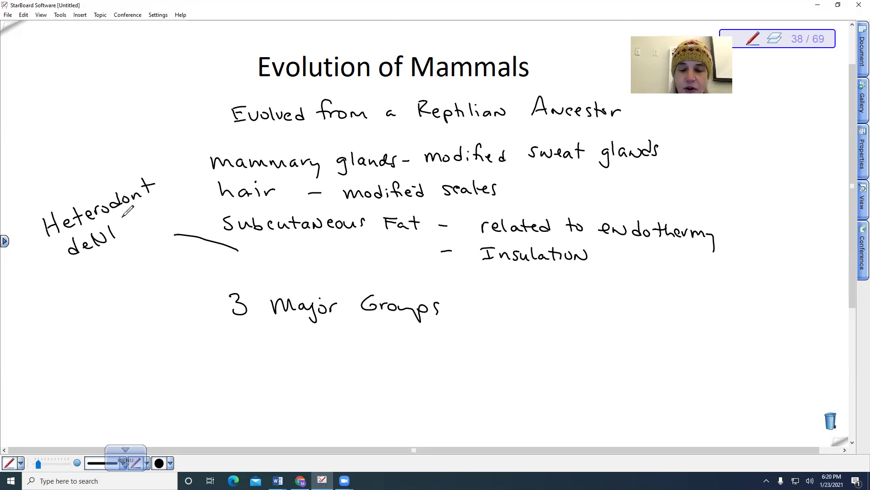
{"action": "mouse_move", "coordinate": [128, 210]}
{"action": "left_mouse_down"}
{"action": "mouse_move", "coordinate": [111, 218]}
{"action": "mouse_move", "coordinate": [99, 246]}
{"action": "mouse_move", "coordinate": [145, 192]}
{"action": "mouse_move", "coordinate": [136, 186]}
{"action": "mouse_move", "coordinate": [107, 204]}
{"action": "left_mouse_up"}
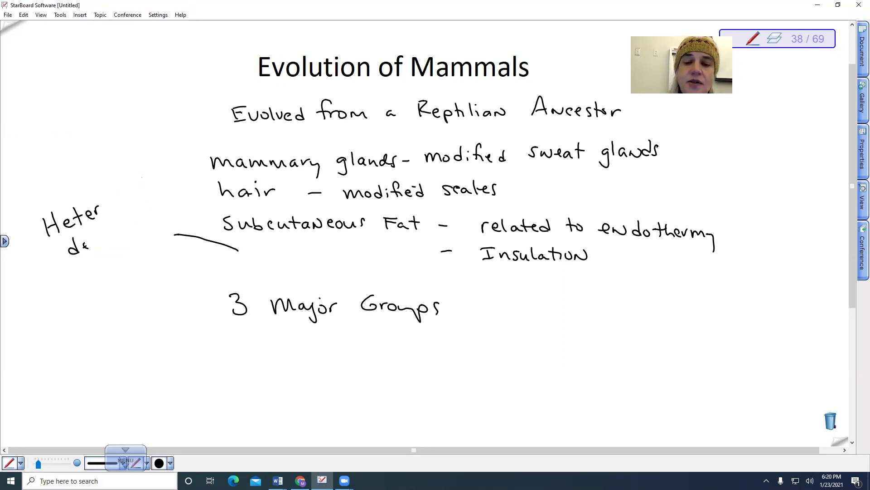
{"action": "left_click_drag", "start_coordinate": [103, 210], "coordinate": [149, 192]}
Step: Write 'dentition - specialized teeth' below Heterodont
{"action": "mouse_move", "coordinate": [90, 245]}
{"action": "left_mouse_down"}
{"action": "mouse_move", "coordinate": [105, 249]}
{"action": "mouse_move", "coordinate": [114, 225]}
{"action": "mouse_move", "coordinate": [120, 238]}
{"action": "mouse_move", "coordinate": [145, 226]}
{"action": "mouse_move", "coordinate": [135, 218]}
{"action": "left_mouse_up"}
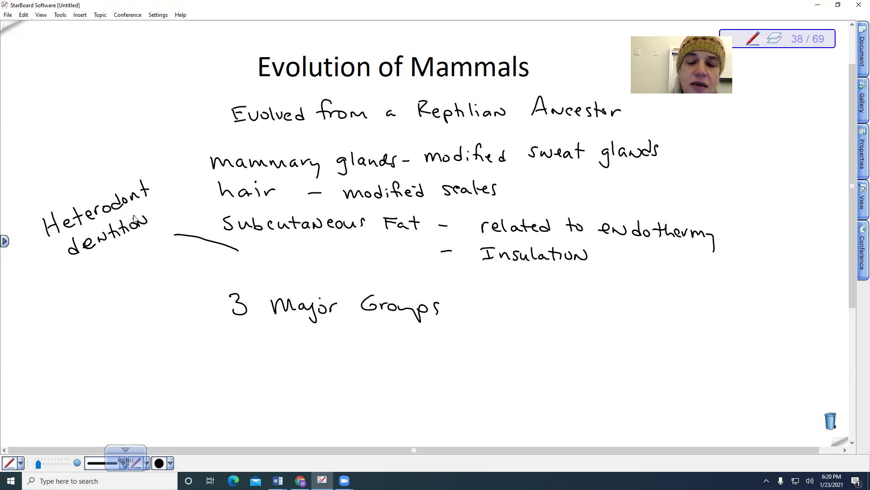
{"action": "left_click", "coordinate": [21, 309]}
{"action": "mouse_move", "coordinate": [30, 307]}
{"action": "left_mouse_down"}
{"action": "mouse_move", "coordinate": [103, 268]}
{"action": "mouse_move", "coordinate": [116, 274]}
{"action": "mouse_move", "coordinate": [129, 256]}
{"action": "mouse_move", "coordinate": [104, 258]}
{"action": "left_mouse_up"}
{"action": "left_click", "coordinate": [75, 269]}
{"action": "mouse_move", "coordinate": [63, 305]}
{"action": "left_mouse_down"}
{"action": "mouse_move", "coordinate": [62, 314]}
{"action": "mouse_move", "coordinate": [116, 304]}
{"action": "left_mouse_up"}
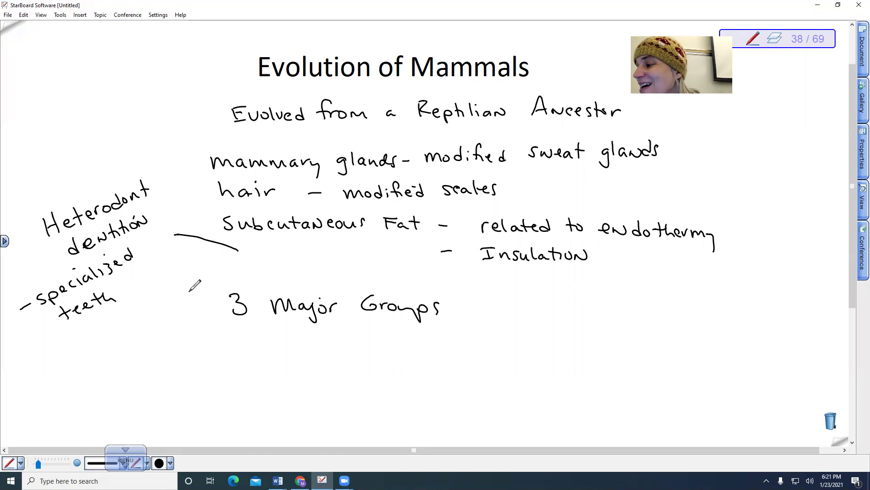
Step: Write 'Monotremes' under the groups heading with the example 'Duck-billed Platypus'
{"action": "left_click_drag", "start_coordinate": [855, 306], "coordinate": [855, 391]}
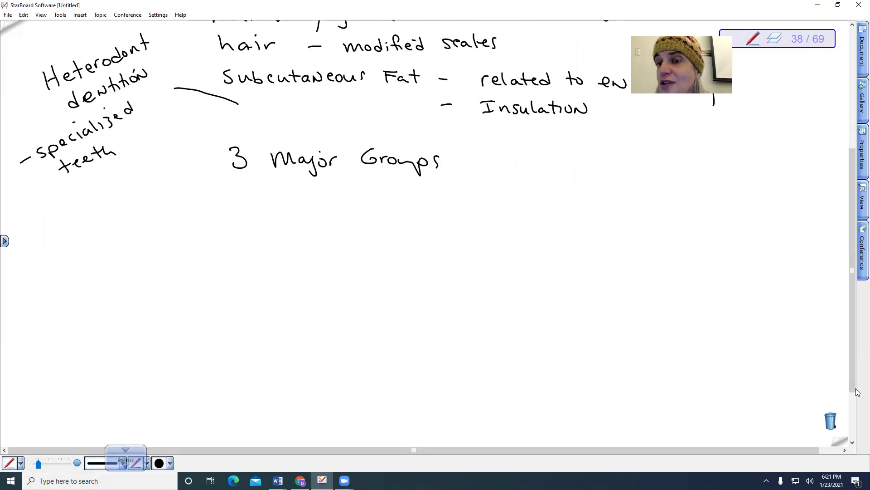
{"action": "mouse_move", "coordinate": [189, 229]}
{"action": "left_mouse_down"}
{"action": "mouse_move", "coordinate": [209, 210]}
{"action": "mouse_move", "coordinate": [245, 227]}
{"action": "mouse_move", "coordinate": [294, 218]}
{"action": "mouse_move", "coordinate": [308, 227]}
{"action": "mouse_move", "coordinate": [344, 219]}
{"action": "mouse_move", "coordinate": [348, 228]}
{"action": "left_mouse_up"}
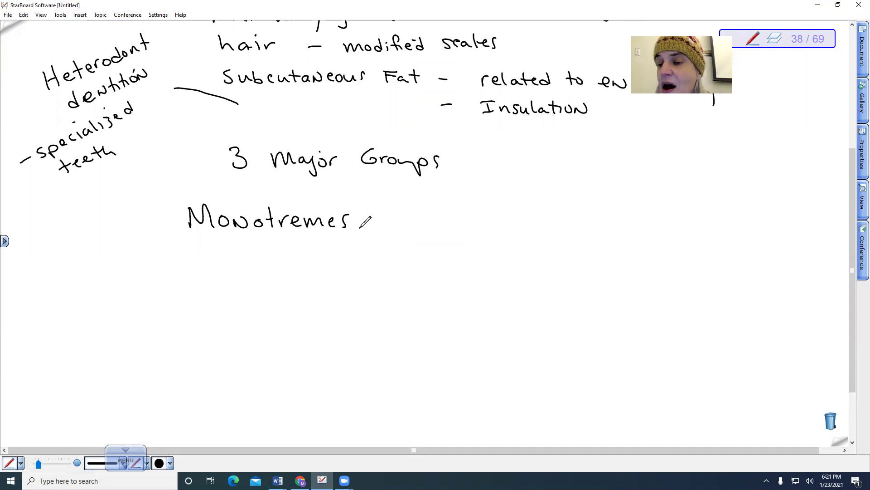
{"action": "left_click_drag", "start_coordinate": [376, 221], "coordinate": [389, 221]}
{"action": "mouse_move", "coordinate": [412, 212]}
{"action": "left_mouse_down"}
{"action": "mouse_move", "coordinate": [410, 226]}
{"action": "mouse_move", "coordinate": [440, 225]}
{"action": "left_mouse_up"}
{"action": "left_click_drag", "start_coordinate": [450, 219], "coordinate": [454, 226]}
{"action": "mouse_move", "coordinate": [459, 218]}
{"action": "left_mouse_down"}
{"action": "mouse_move", "coordinate": [462, 225]}
{"action": "mouse_move", "coordinate": [520, 225]}
{"action": "left_mouse_up"}
{"action": "mouse_move", "coordinate": [526, 210]}
{"action": "left_mouse_down"}
{"action": "mouse_move", "coordinate": [526, 226]}
{"action": "mouse_move", "coordinate": [535, 226]}
{"action": "left_mouse_up"}
{"action": "left_click_drag", "start_coordinate": [535, 221], "coordinate": [549, 225]}
{"action": "mouse_move", "coordinate": [560, 207]}
{"action": "left_mouse_down"}
{"action": "mouse_move", "coordinate": [561, 225]}
{"action": "mouse_move", "coordinate": [589, 223]}
{"action": "left_mouse_up"}
{"action": "left_click_drag", "start_coordinate": [588, 209], "coordinate": [603, 222]}
{"action": "left_click_drag", "start_coordinate": [611, 214], "coordinate": [620, 223]}
{"action": "mouse_move", "coordinate": [615, 215]}
{"action": "left_mouse_down"}
{"action": "mouse_move", "coordinate": [625, 214]}
{"action": "mouse_move", "coordinate": [634, 231]}
{"action": "left_mouse_up"}
{"action": "left_click_drag", "start_coordinate": [639, 218], "coordinate": [641, 228]}
{"action": "left_click_drag", "start_coordinate": [641, 218], "coordinate": [660, 224]}
{"action": "mouse_move", "coordinate": [665, 214]}
{"action": "left_mouse_down"}
{"action": "mouse_move", "coordinate": [664, 224]}
{"action": "mouse_move", "coordinate": [702, 228]}
{"action": "left_mouse_up"}
Step: Add 'Spiny echidna' as a second monotreme example
{"action": "mouse_move", "coordinate": [717, 219]}
{"action": "left_mouse_down"}
{"action": "mouse_move", "coordinate": [717, 233]}
{"action": "mouse_move", "coordinate": [723, 225]}
{"action": "left_mouse_up"}
{"action": "mouse_move", "coordinate": [728, 220]}
{"action": "left_mouse_down"}
{"action": "mouse_move", "coordinate": [755, 236]}
{"action": "mouse_move", "coordinate": [773, 227]}
{"action": "left_mouse_up"}
{"action": "left_click_drag", "start_coordinate": [782, 217], "coordinate": [786, 226]}
{"action": "left_click_drag", "start_coordinate": [786, 220], "coordinate": [797, 226]}
{"action": "mouse_move", "coordinate": [805, 219]}
{"action": "left_mouse_down"}
{"action": "mouse_move", "coordinate": [799, 224]}
{"action": "mouse_move", "coordinate": [834, 227]}
{"action": "left_mouse_up"}
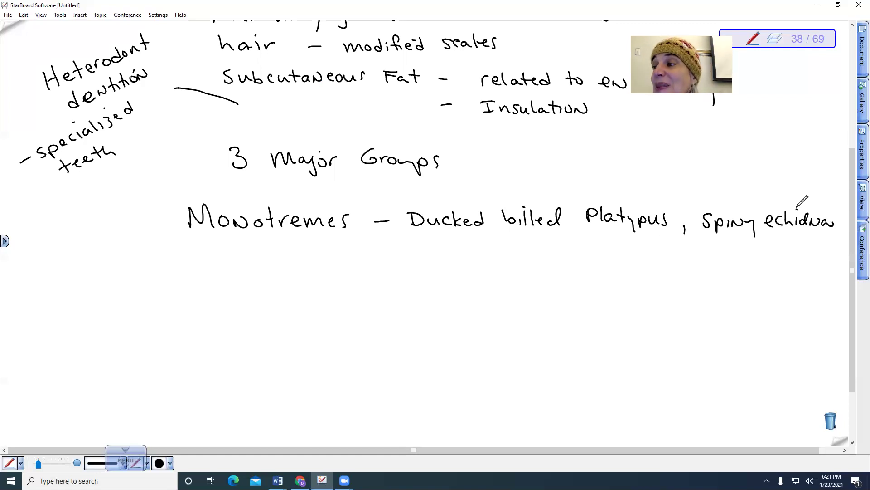
Step: Write 'Lay eggs, lack nipples' under Monotremes, erasing and correcting the spelling of eggs
{"action": "mouse_move", "coordinate": [328, 240]}
{"action": "left_mouse_down"}
{"action": "mouse_move", "coordinate": [337, 260]}
{"action": "mouse_move", "coordinate": [401, 252]}
{"action": "mouse_move", "coordinate": [398, 261]}
{"action": "left_mouse_up"}
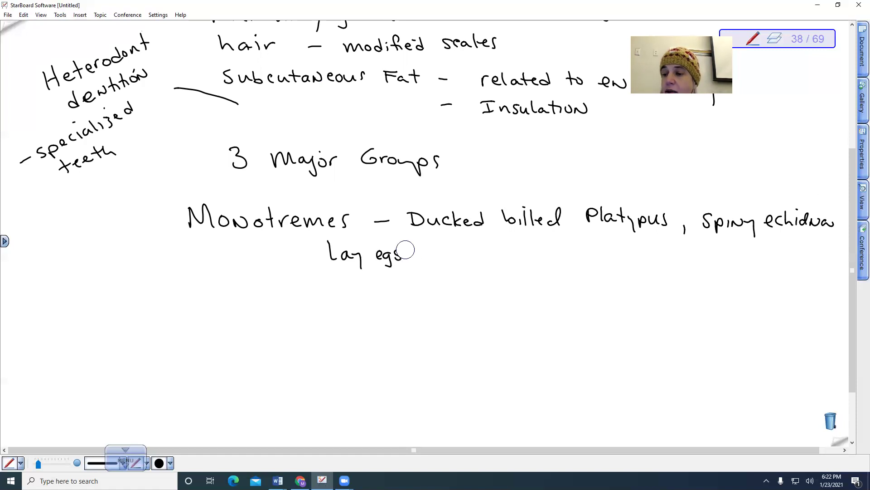
{"action": "left_click_drag", "start_coordinate": [405, 247], "coordinate": [403, 254]}
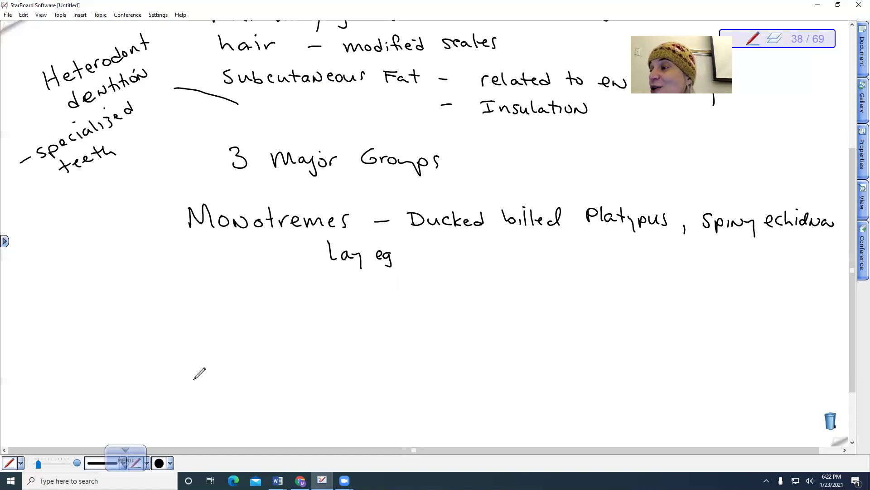
{"action": "mouse_move", "coordinate": [403, 252]}
{"action": "left_mouse_down"}
{"action": "mouse_move", "coordinate": [403, 265]}
{"action": "mouse_move", "coordinate": [412, 257]}
{"action": "left_mouse_up"}
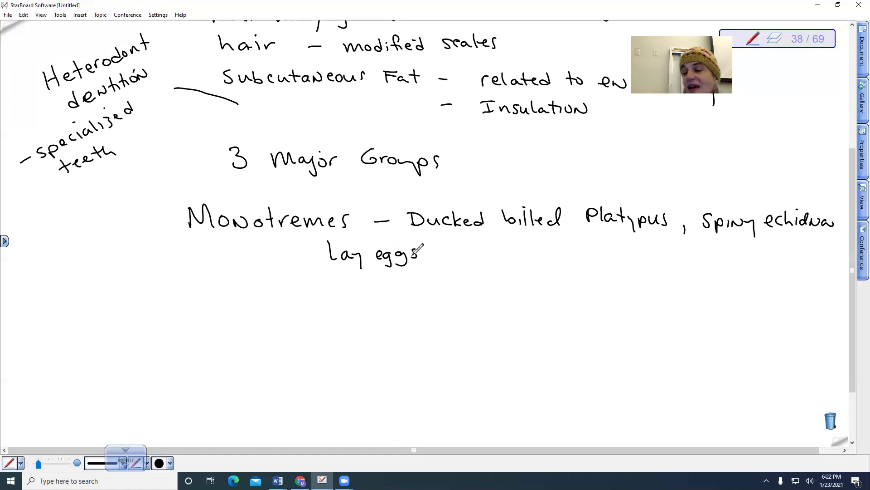
{"action": "mouse_move", "coordinate": [431, 256]}
{"action": "left_mouse_down"}
{"action": "mouse_move", "coordinate": [428, 265]}
{"action": "mouse_move", "coordinate": [458, 260]}
{"action": "left_mouse_up"}
{"action": "left_click_drag", "start_coordinate": [474, 251], "coordinate": [477, 258]}
{"action": "mouse_move", "coordinate": [488, 250]}
{"action": "left_mouse_down"}
{"action": "mouse_move", "coordinate": [484, 259]}
{"action": "mouse_move", "coordinate": [505, 258]}
{"action": "left_mouse_up"}
{"action": "mouse_move", "coordinate": [522, 249]}
{"action": "left_mouse_down"}
{"action": "mouse_move", "coordinate": [544, 264]}
{"action": "mouse_move", "coordinate": [567, 243]}
{"action": "left_mouse_up"}
{"action": "left_click", "coordinate": [552, 258]}
{"action": "left_click_drag", "start_coordinate": [570, 254], "coordinate": [582, 258]}
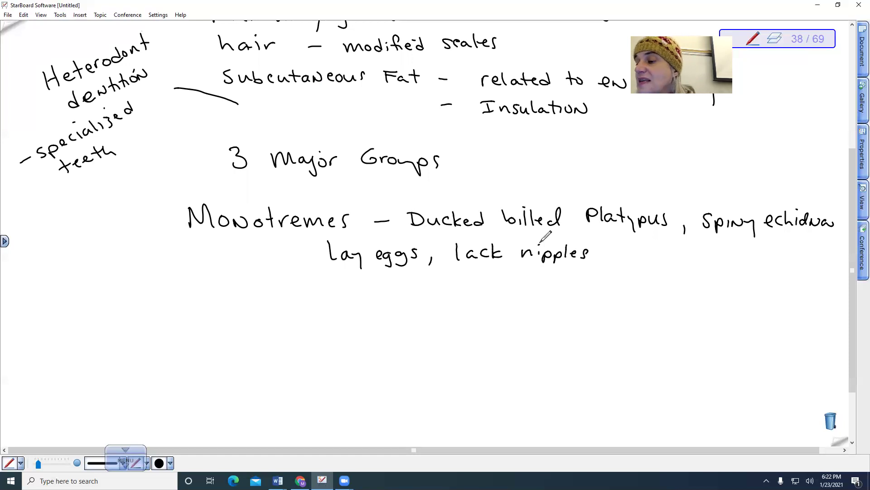
Step: Add '(sweat milk)' after nipples and write the 'Marsupials' heading below
{"action": "left_click_drag", "start_coordinate": [627, 242], "coordinate": [622, 265]}
{"action": "left_click_drag", "start_coordinate": [641, 250], "coordinate": [633, 264]}
{"action": "left_click_drag", "start_coordinate": [645, 253], "coordinate": [691, 265]}
{"action": "left_click_drag", "start_coordinate": [686, 257], "coordinate": [736, 265]}
{"action": "mouse_move", "coordinate": [743, 247]}
{"action": "left_mouse_down"}
{"action": "mouse_move", "coordinate": [742, 266]}
{"action": "mouse_move", "coordinate": [756, 269]}
{"action": "left_mouse_up"}
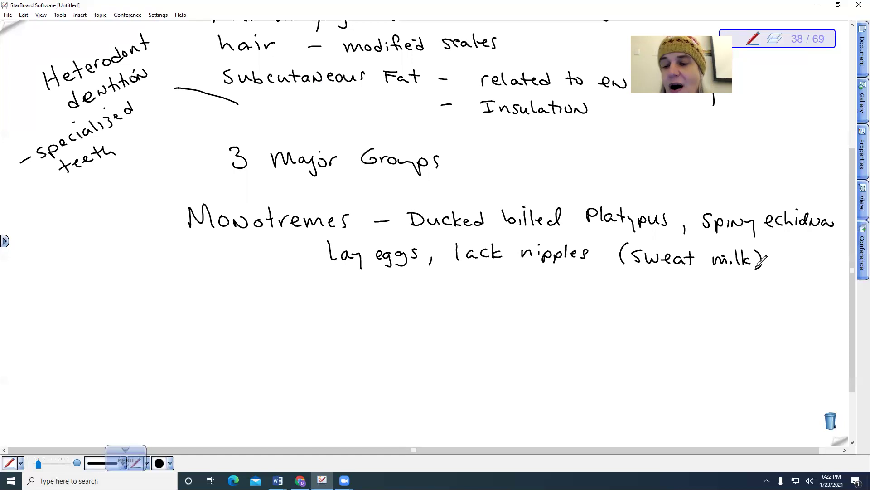
{"action": "mouse_move", "coordinate": [191, 328]}
{"action": "left_mouse_down"}
{"action": "mouse_move", "coordinate": [192, 313]}
{"action": "mouse_move", "coordinate": [211, 326]}
{"action": "mouse_move", "coordinate": [237, 316]}
{"action": "mouse_move", "coordinate": [239, 327]}
{"action": "mouse_move", "coordinate": [308, 326]}
{"action": "left_mouse_up"}
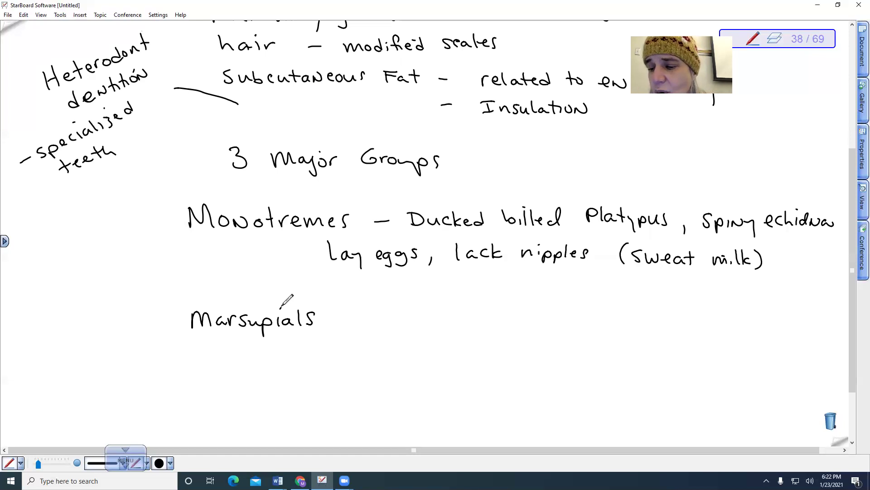
Step: Handwrite a dash and 'extremely under' after Marsupials, undoing a stray mark
{"action": "mouse_move", "coordinate": [331, 319]}
{"action": "left_mouse_down"}
{"action": "mouse_move", "coordinate": [353, 305]}
{"action": "mouse_move", "coordinate": [383, 326]}
{"action": "left_mouse_up"}
{"action": "key", "text": "ctrl+z"}
{"action": "mouse_move", "coordinate": [384, 317]}
{"action": "left_mouse_down"}
{"action": "mouse_move", "coordinate": [376, 327]}
{"action": "mouse_move", "coordinate": [388, 325]}
{"action": "left_mouse_up"}
{"action": "left_click_drag", "start_coordinate": [382, 318], "coordinate": [401, 317]}
{"action": "left_click_drag", "start_coordinate": [402, 321], "coordinate": [439, 325]}
{"action": "mouse_move", "coordinate": [441, 317]}
{"action": "left_mouse_down"}
{"action": "mouse_move", "coordinate": [446, 333]}
{"action": "mouse_move", "coordinate": [494, 325]}
{"action": "left_mouse_up"}
{"action": "mouse_move", "coordinate": [503, 312]}
{"action": "left_mouse_down"}
{"action": "mouse_move", "coordinate": [505, 325]}
{"action": "mouse_move", "coordinate": [515, 324]}
{"action": "left_mouse_up"}
{"action": "left_click_drag", "start_coordinate": [516, 325], "coordinate": [536, 319]}
Step: Complete the line with '-developed Newborns'
{"action": "mouse_move", "coordinate": [553, 309]}
{"action": "left_mouse_down"}
{"action": "mouse_move", "coordinate": [554, 325]}
{"action": "mouse_move", "coordinate": [546, 324]}
{"action": "left_mouse_up"}
{"action": "mouse_move", "coordinate": [556, 321]}
{"action": "left_mouse_down"}
{"action": "mouse_move", "coordinate": [577, 317]}
{"action": "mouse_move", "coordinate": [585, 325]}
{"action": "left_mouse_up"}
{"action": "mouse_move", "coordinate": [587, 310]}
{"action": "left_mouse_down"}
{"action": "mouse_move", "coordinate": [588, 326]}
{"action": "mouse_move", "coordinate": [597, 321]}
{"action": "left_mouse_up"}
{"action": "mouse_move", "coordinate": [602, 322]}
{"action": "left_mouse_down"}
{"action": "mouse_move", "coordinate": [603, 332]}
{"action": "mouse_move", "coordinate": [609, 323]}
{"action": "left_mouse_up"}
{"action": "left_click_drag", "start_coordinate": [611, 321], "coordinate": [628, 322]}
{"action": "mouse_move", "coordinate": [631, 310]}
{"action": "left_mouse_down"}
{"action": "mouse_move", "coordinate": [632, 323]}
{"action": "mouse_move", "coordinate": [671, 327]}
{"action": "left_mouse_up"}
{"action": "mouse_move", "coordinate": [669, 323]}
{"action": "left_mouse_down"}
{"action": "mouse_move", "coordinate": [679, 331]}
{"action": "mouse_move", "coordinate": [680, 323]}
{"action": "left_mouse_up"}
{"action": "left_click_drag", "start_coordinate": [682, 323], "coordinate": [748, 329]}
{"action": "left_click_drag", "start_coordinate": [754, 323], "coordinate": [751, 336]}
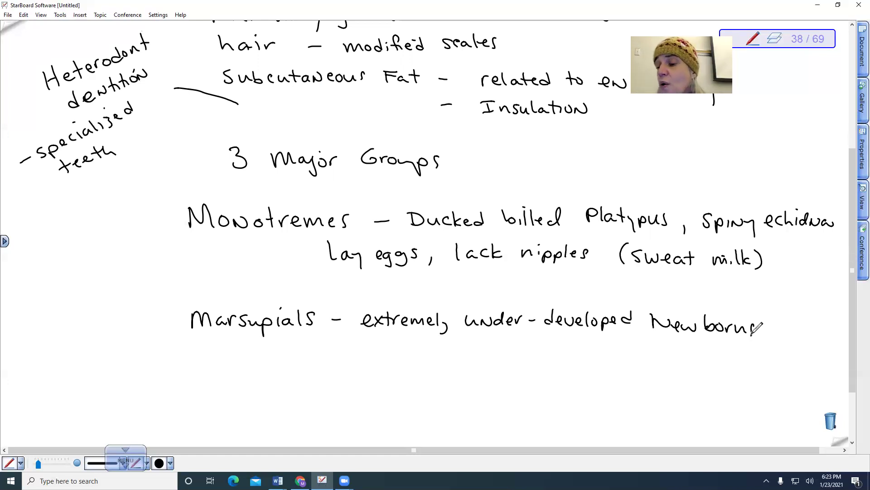
Step: Start a second Marsupials point below: '- attach to Nipple'
{"action": "left_click_drag", "start_coordinate": [336, 345], "coordinate": [386, 357]}
{"action": "mouse_move", "coordinate": [393, 342]}
{"action": "left_mouse_down"}
{"action": "mouse_move", "coordinate": [393, 356]}
{"action": "mouse_move", "coordinate": [402, 357]}
{"action": "left_mouse_up"}
{"action": "left_click_drag", "start_coordinate": [391, 350], "coordinate": [423, 356]}
{"action": "left_click_drag", "start_coordinate": [433, 344], "coordinate": [457, 355]}
{"action": "left_click_drag", "start_coordinate": [451, 348], "coordinate": [469, 351]}
{"action": "left_click_drag", "start_coordinate": [488, 348], "coordinate": [547, 351]}
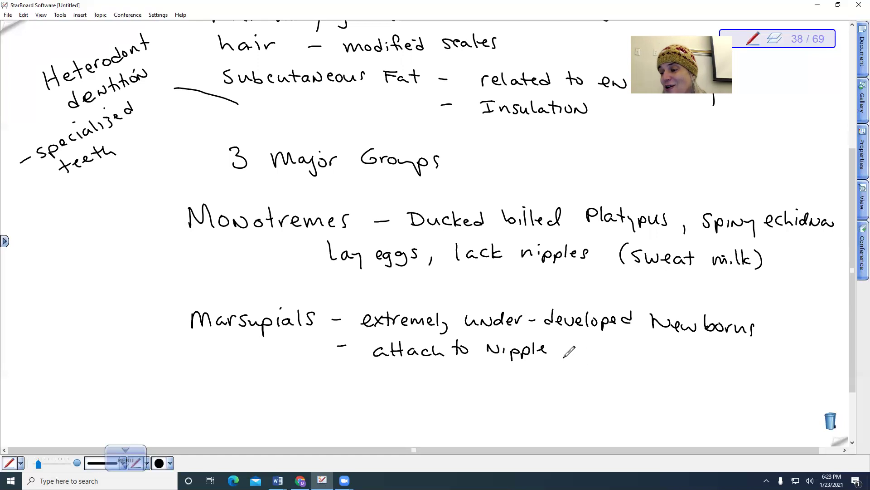
Step: Erase the stray comma after Nipple and write 'inside pouch'
{"action": "left_click_drag", "start_coordinate": [566, 358], "coordinate": [561, 354]}
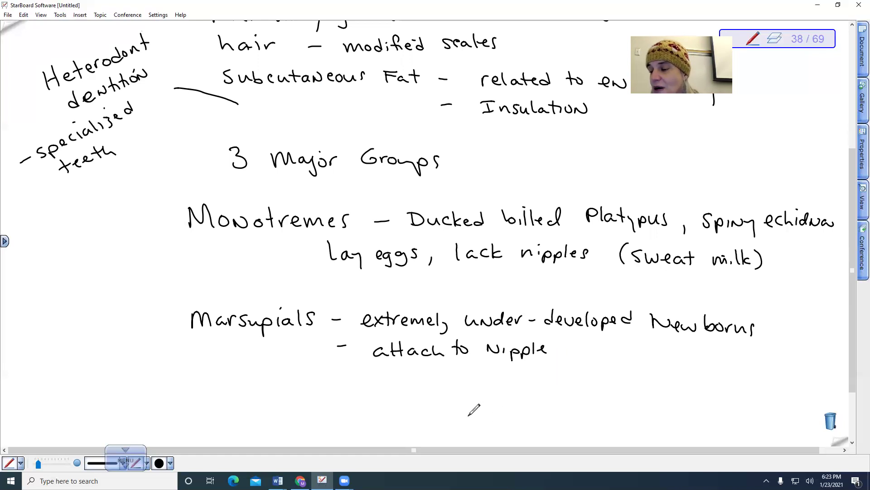
{"action": "left_click_drag", "start_coordinate": [573, 348], "coordinate": [573, 356]}
{"action": "left_click_drag", "start_coordinate": [578, 355], "coordinate": [602, 355]}
{"action": "mouse_move", "coordinate": [612, 352]}
{"action": "left_mouse_down"}
{"action": "mouse_move", "coordinate": [613, 341]}
{"action": "mouse_move", "coordinate": [624, 354]}
{"action": "mouse_move", "coordinate": [689, 352]}
{"action": "mouse_move", "coordinate": [704, 361]}
{"action": "left_mouse_up"}
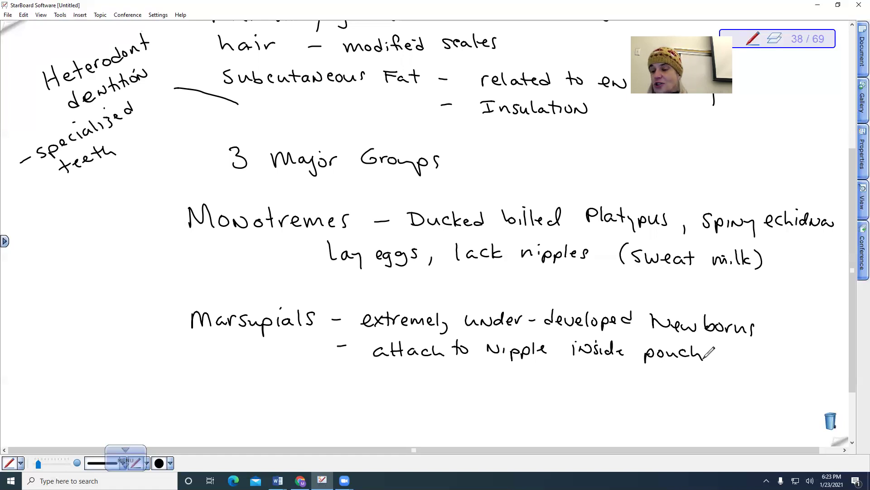
Step: Scroll the page down and handwrite the heading 'Eutherians' below the Marsupials notes
{"action": "scroll", "coordinate": [777, 363], "scroll_direction": "down", "scroll_amount": 3}
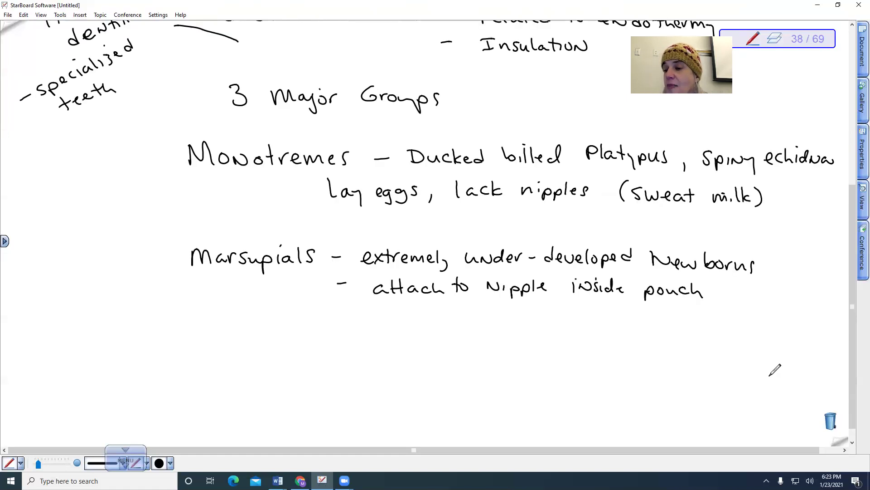
{"action": "scroll", "coordinate": [771, 369], "scroll_direction": "down", "scroll_amount": 1}
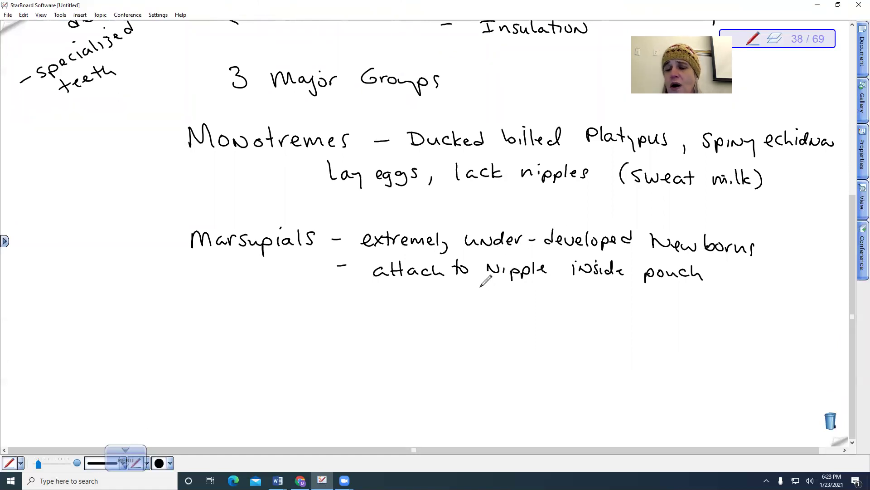
{"action": "mouse_move", "coordinate": [196, 334]}
{"action": "left_mouse_down"}
{"action": "mouse_move", "coordinate": [196, 352]}
{"action": "mouse_move", "coordinate": [210, 335]}
{"action": "left_mouse_up"}
{"action": "left_click_drag", "start_coordinate": [198, 343], "coordinate": [211, 352]}
{"action": "left_click_drag", "start_coordinate": [213, 344], "coordinate": [230, 345]}
{"action": "mouse_move", "coordinate": [232, 335]}
{"action": "left_mouse_down"}
{"action": "mouse_move", "coordinate": [234, 353]}
{"action": "mouse_move", "coordinate": [240, 344]}
{"action": "left_mouse_up"}
{"action": "mouse_move", "coordinate": [241, 338]}
{"action": "left_mouse_down"}
{"action": "mouse_move", "coordinate": [252, 353]}
{"action": "mouse_move", "coordinate": [274, 345]}
{"action": "left_mouse_up"}
{"action": "left_click_drag", "start_coordinate": [277, 346], "coordinate": [314, 352]}
{"action": "left_click_drag", "start_coordinate": [323, 339], "coordinate": [321, 353]}
Step: Write '(Placental)' beneath the Eutherians heading
{"action": "left_click_drag", "start_coordinate": [217, 362], "coordinate": [214, 379]}
{"action": "mouse_move", "coordinate": [227, 364]}
{"action": "left_mouse_down"}
{"action": "mouse_move", "coordinate": [227, 378]}
{"action": "mouse_move", "coordinate": [244, 378]}
{"action": "left_mouse_up"}
{"action": "left_click_drag", "start_coordinate": [252, 372], "coordinate": [280, 378]}
{"action": "mouse_move", "coordinate": [283, 361]}
{"action": "left_mouse_down"}
{"action": "mouse_move", "coordinate": [285, 376]}
{"action": "mouse_move", "coordinate": [294, 369]}
{"action": "mouse_move", "coordinate": [300, 377]}
{"action": "left_mouse_up"}
{"action": "left_click_drag", "start_coordinate": [301, 364], "coordinate": [310, 386]}
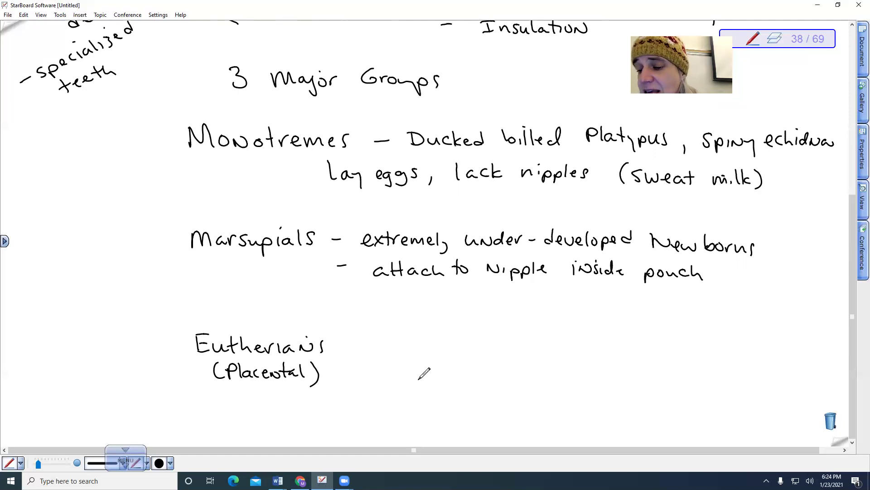
Step: Write '- placenta is used to feed' beside the Eutherians heading
{"action": "left_click_drag", "start_coordinate": [343, 356], "coordinate": [396, 361]}
{"action": "mouse_move", "coordinate": [408, 343]}
{"action": "left_mouse_down"}
{"action": "mouse_move", "coordinate": [410, 361]}
{"action": "mouse_move", "coordinate": [431, 362]}
{"action": "left_mouse_up"}
{"action": "mouse_move", "coordinate": [442, 354]}
{"action": "left_mouse_down"}
{"action": "mouse_move", "coordinate": [439, 361]}
{"action": "mouse_move", "coordinate": [462, 361]}
{"action": "left_mouse_up"}
{"action": "left_click_drag", "start_coordinate": [455, 352], "coordinate": [502, 360]}
{"action": "mouse_move", "coordinate": [508, 360]}
{"action": "left_mouse_down"}
{"action": "mouse_move", "coordinate": [513, 352]}
{"action": "mouse_move", "coordinate": [580, 355]}
{"action": "mouse_move", "coordinate": [585, 344]}
{"action": "left_mouse_up"}
{"action": "mouse_move", "coordinate": [607, 341]}
{"action": "left_mouse_down"}
{"action": "mouse_move", "coordinate": [606, 359]}
{"action": "mouse_move", "coordinate": [662, 355]}
{"action": "mouse_move", "coordinate": [675, 343]}
{"action": "mouse_move", "coordinate": [701, 359]}
{"action": "left_mouse_up"}
{"action": "left_click_drag", "start_coordinate": [690, 349], "coordinate": [731, 359]}
Step: Erase the misspelled word and finish the line with 'the offspring while in Utero'
{"action": "mouse_move", "coordinate": [442, 377]}
{"action": "left_mouse_down"}
{"action": "mouse_move", "coordinate": [433, 386]}
{"action": "mouse_move", "coordinate": [446, 380]}
{"action": "left_mouse_up"}
{"action": "mouse_move", "coordinate": [457, 380]}
{"action": "left_mouse_down"}
{"action": "mouse_move", "coordinate": [449, 392]}
{"action": "mouse_move", "coordinate": [462, 398]}
{"action": "left_mouse_up"}
{"action": "left_click_drag", "start_coordinate": [463, 384], "coordinate": [480, 377]}
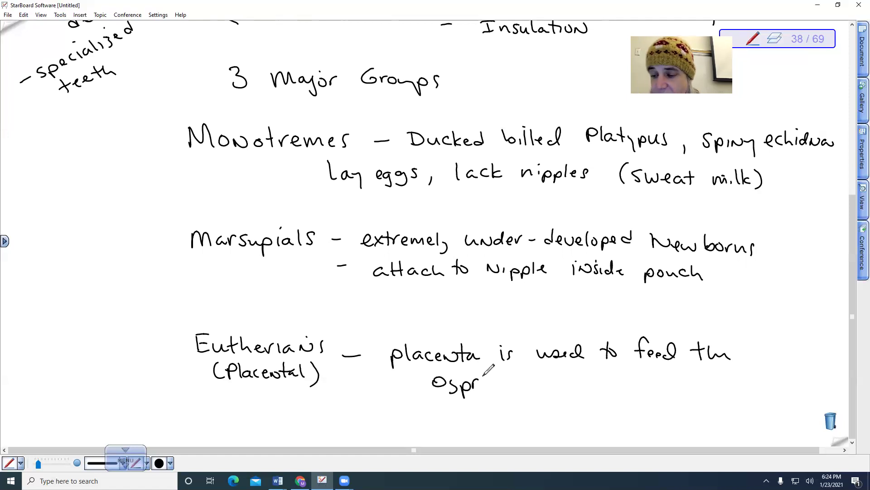
{"action": "mouse_move", "coordinate": [476, 398]}
{"action": "left_mouse_down"}
{"action": "mouse_move", "coordinate": [482, 386]}
{"action": "mouse_move", "coordinate": [438, 382]}
{"action": "left_mouse_up"}
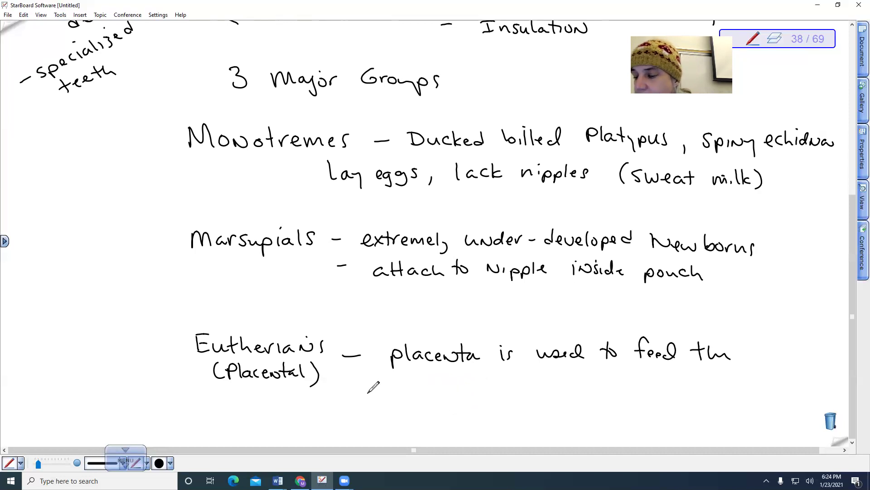
{"action": "left_click_drag", "start_coordinate": [447, 380], "coordinate": [447, 382]}
{"action": "left_click_drag", "start_coordinate": [462, 372], "coordinate": [454, 391]}
{"action": "left_click_drag", "start_coordinate": [475, 372], "coordinate": [467, 390]}
{"action": "mouse_move", "coordinate": [482, 382]}
{"action": "left_mouse_down"}
{"action": "mouse_move", "coordinate": [475, 388]}
{"action": "mouse_move", "coordinate": [497, 385]}
{"action": "mouse_move", "coordinate": [521, 400]}
{"action": "mouse_move", "coordinate": [567, 376]}
{"action": "mouse_move", "coordinate": [585, 389]}
{"action": "mouse_move", "coordinate": [649, 377]}
{"action": "mouse_move", "coordinate": [680, 385]}
{"action": "left_mouse_up"}
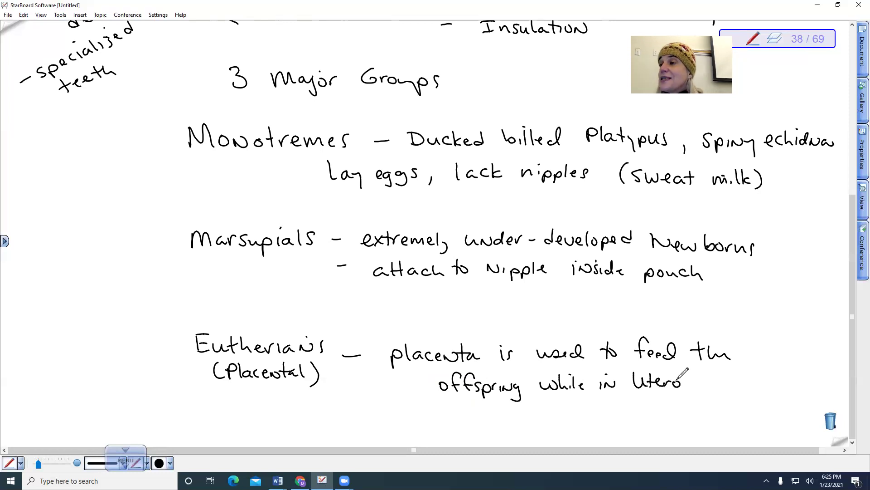